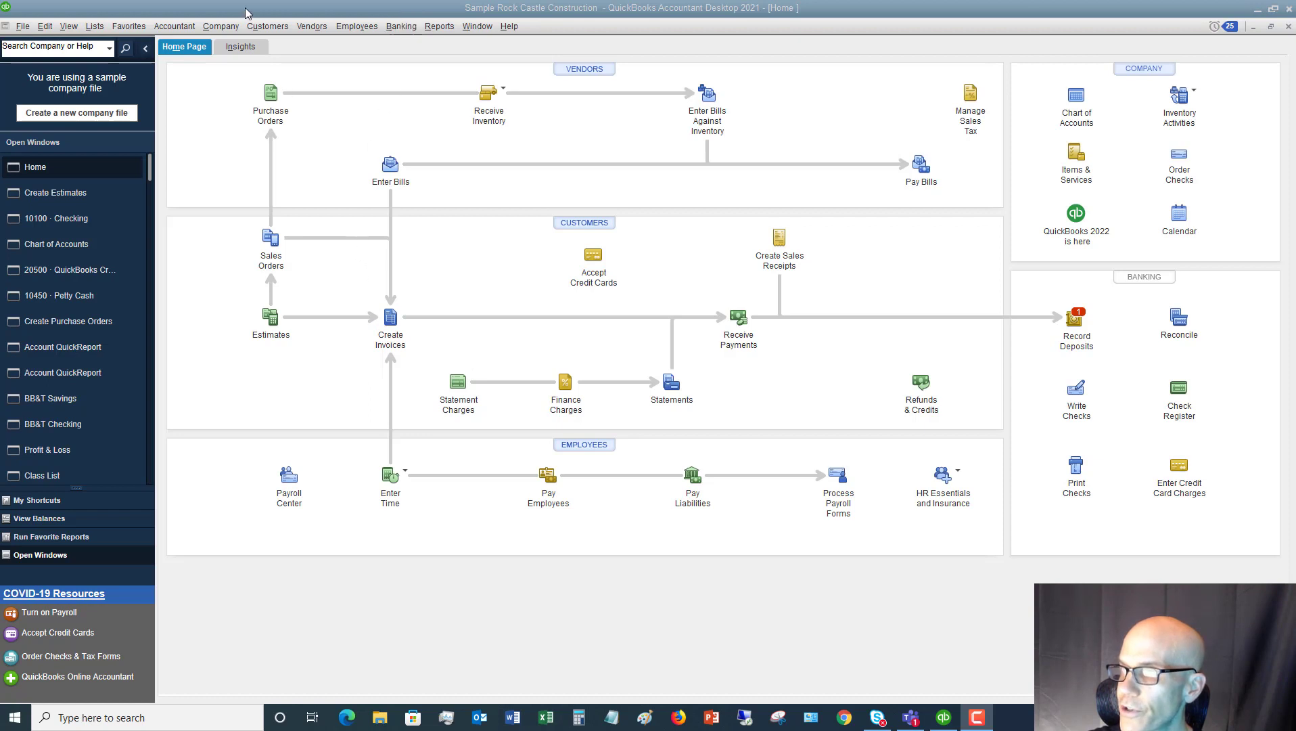
Start invoice 1105 from the Customers menu, billed to the customer's Room addition job
left_click(261, 29)
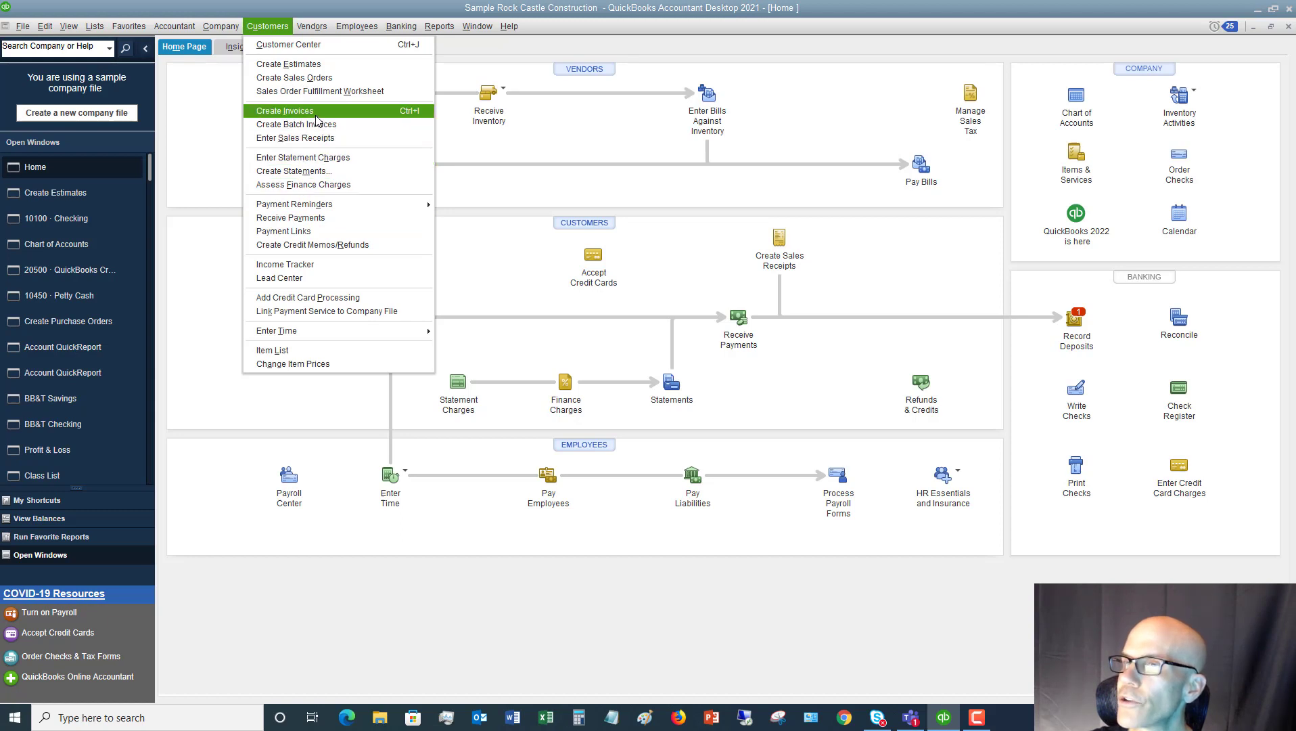
left_click(467, 246)
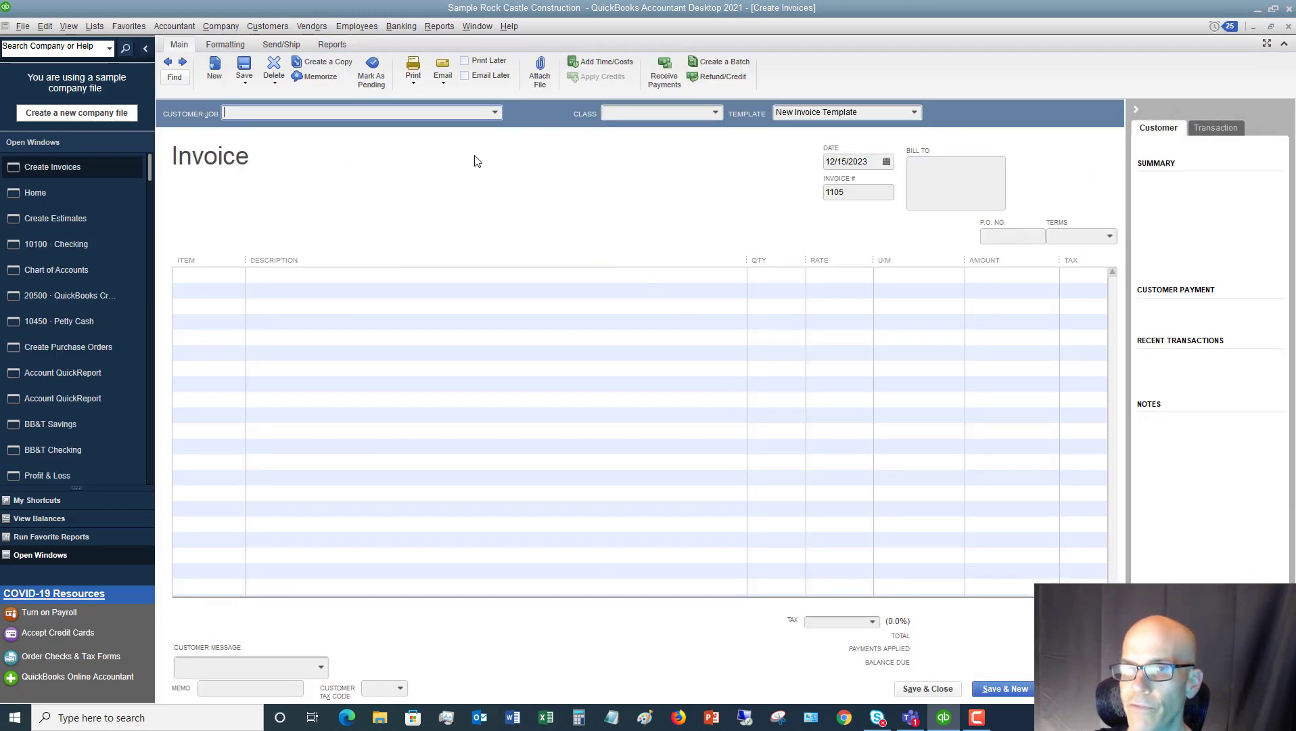
left_click(495, 113)
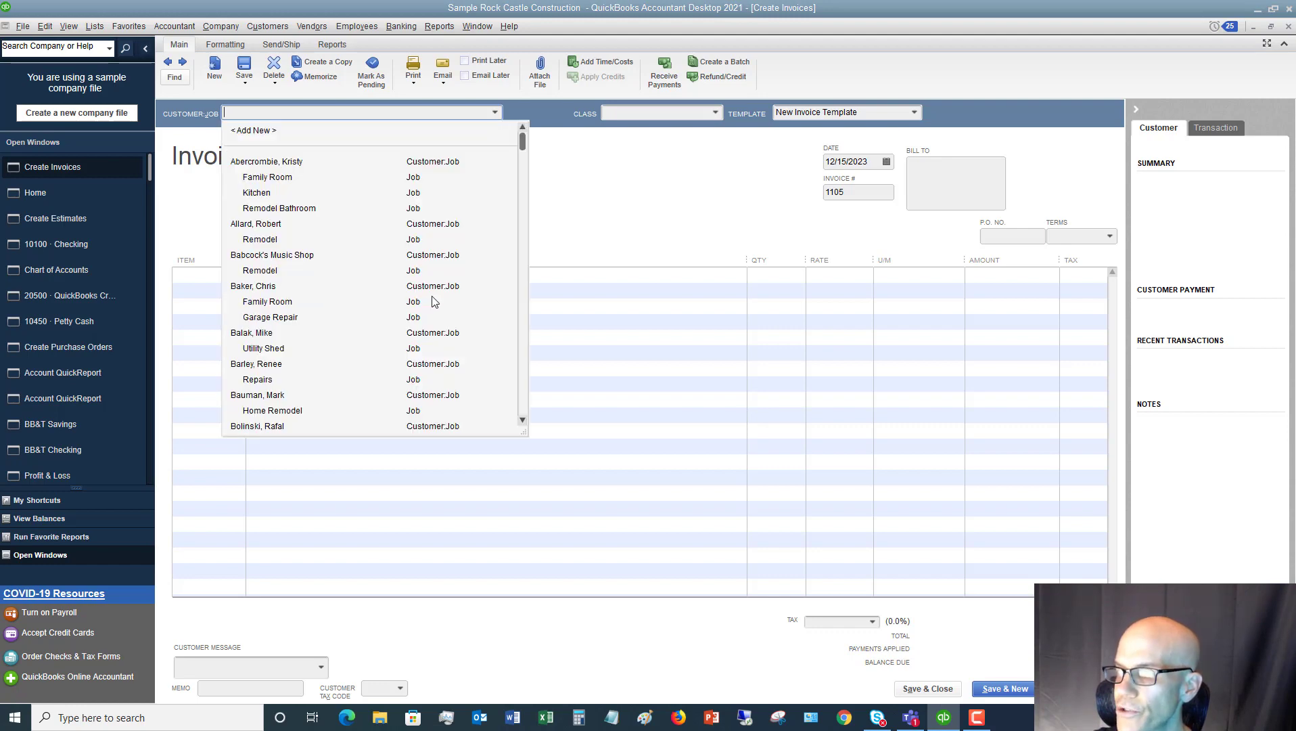
scroll(428, 304, "down", 20)
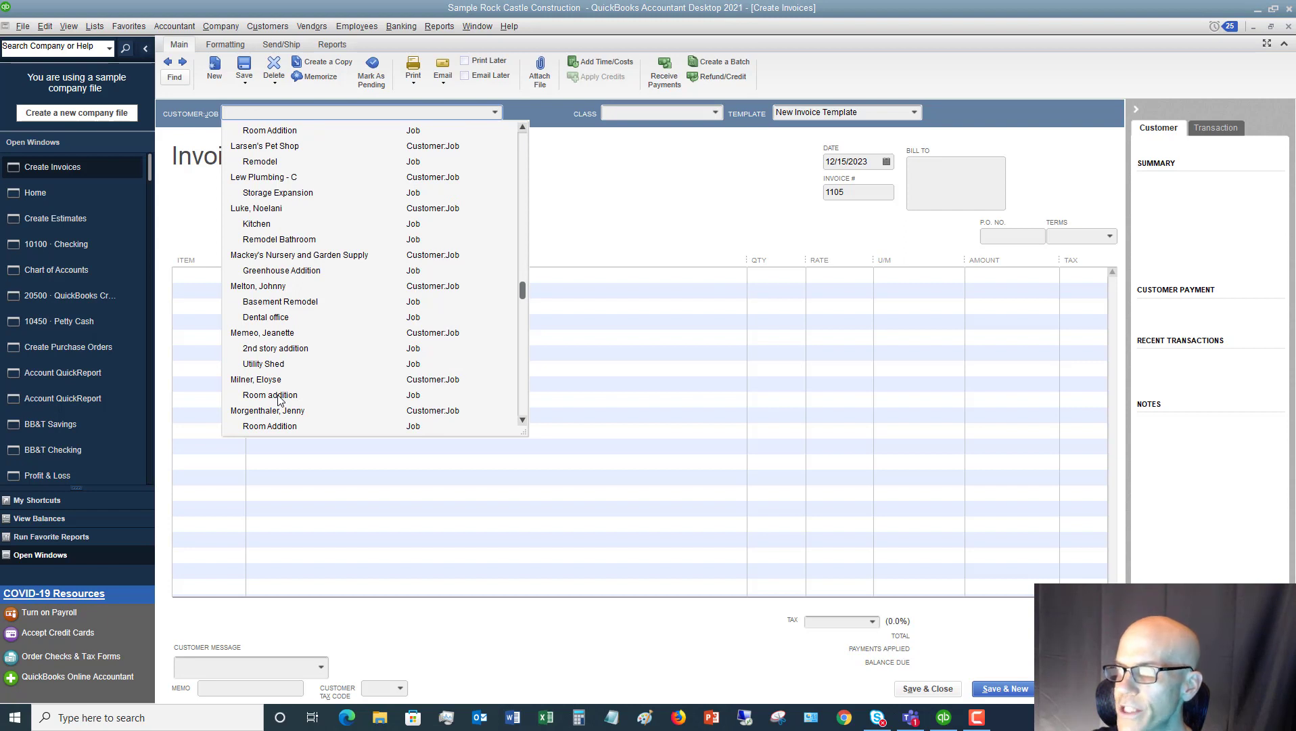
left_click(270, 395)
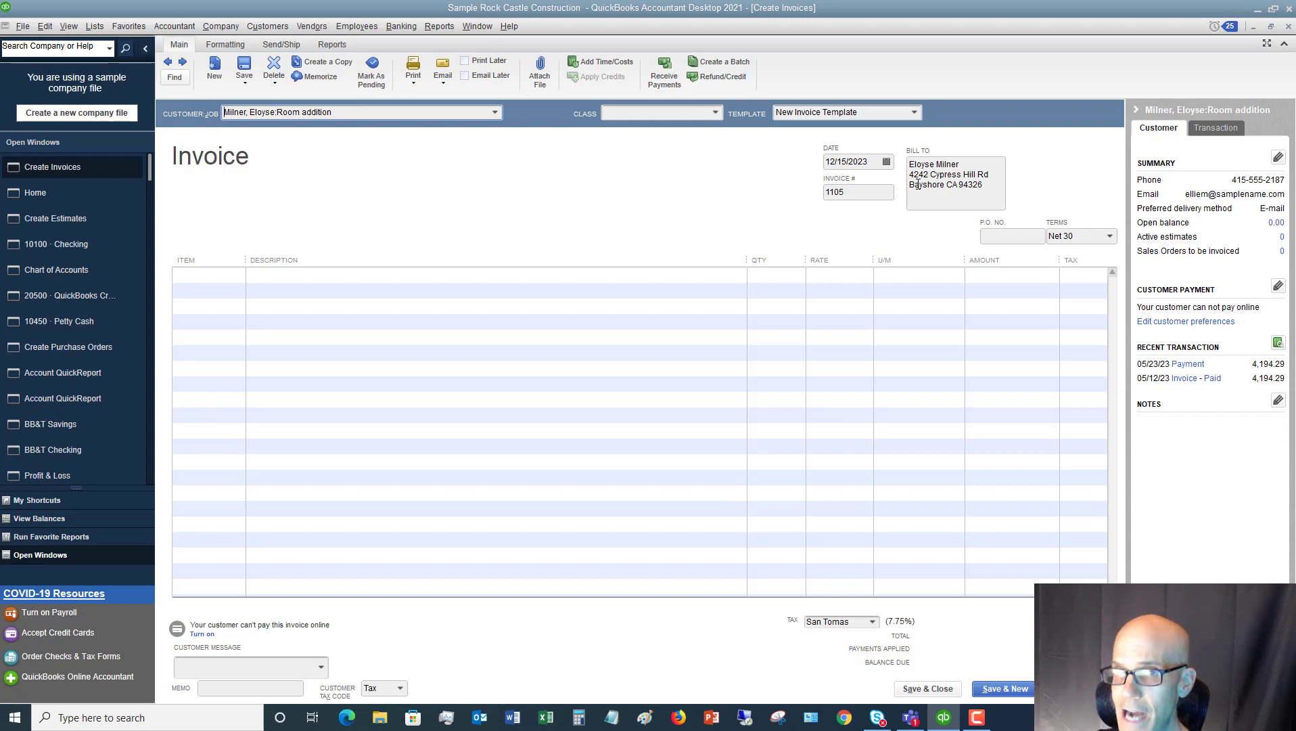
left_click(494, 113)
scroll(406, 187, "up", 15)
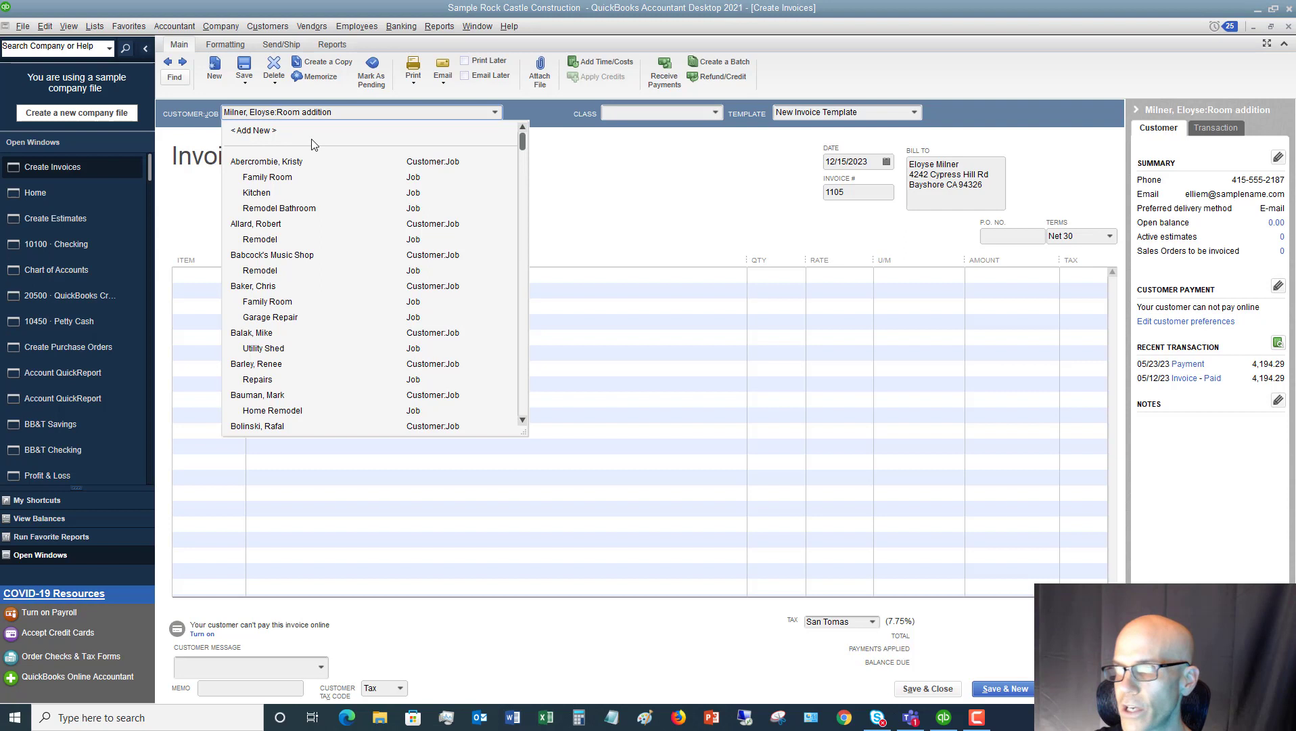
left_click(638, 203)
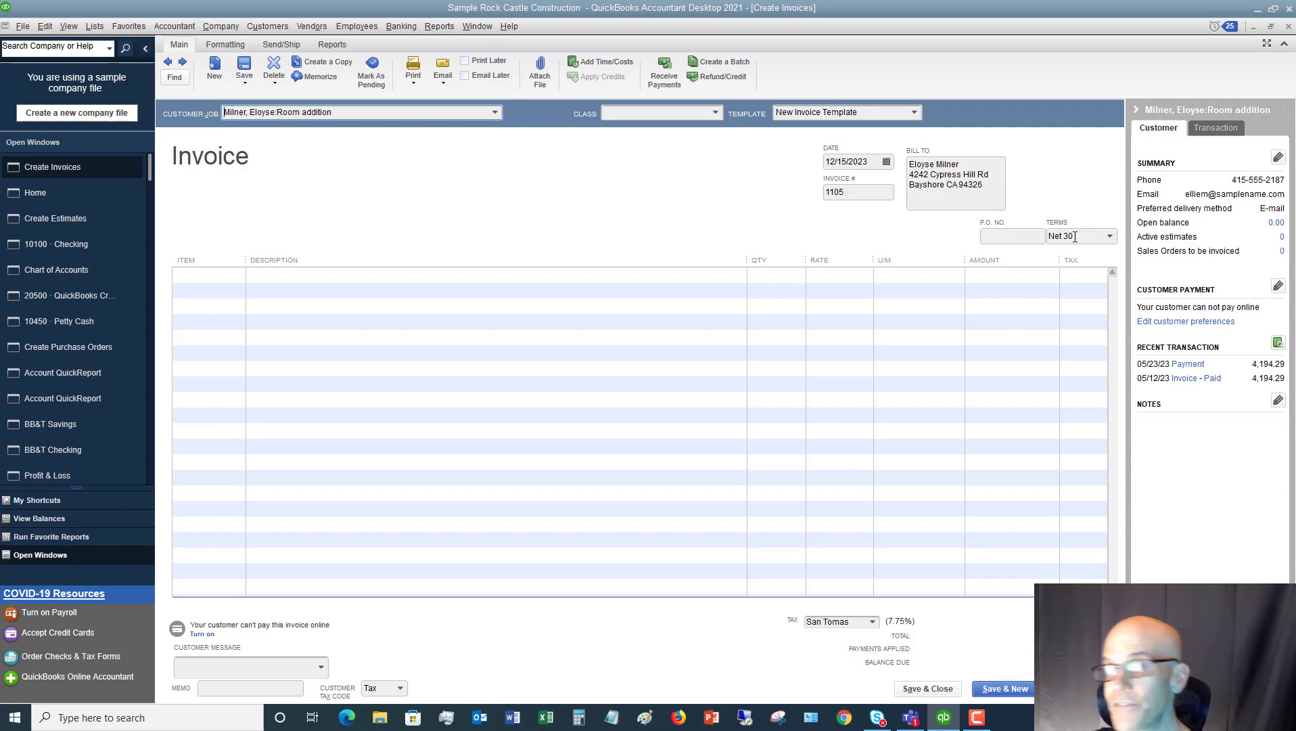
left_click(1110, 237)
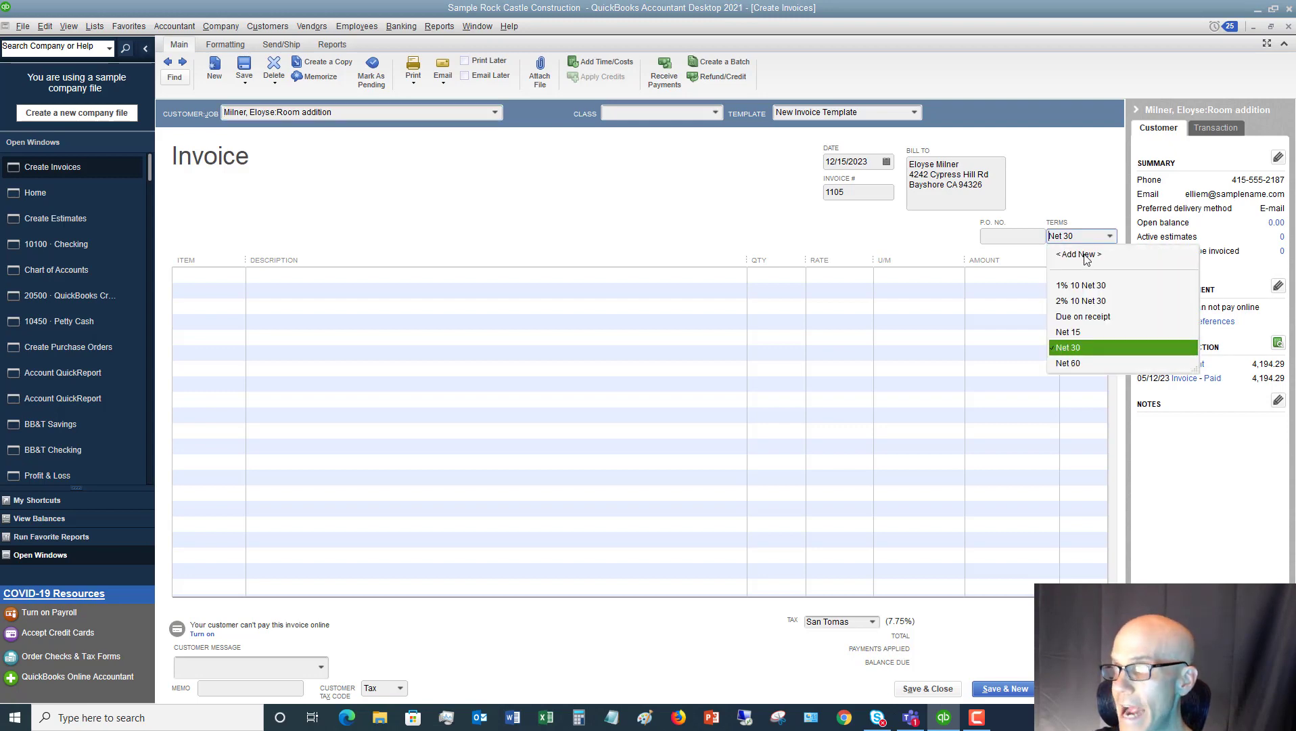
left_click(1110, 237)
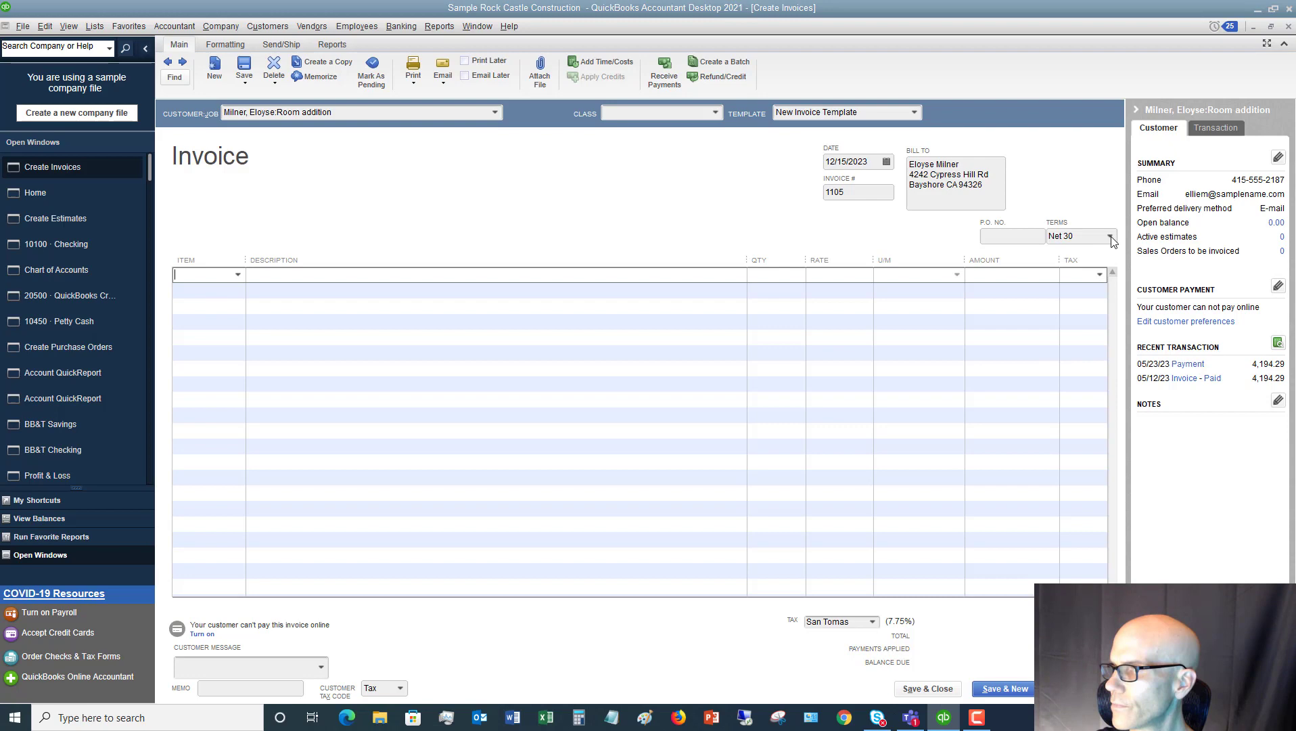
Open the first line's item list on invoice 1105 and browse to Floor Plans
left_click(211, 280)
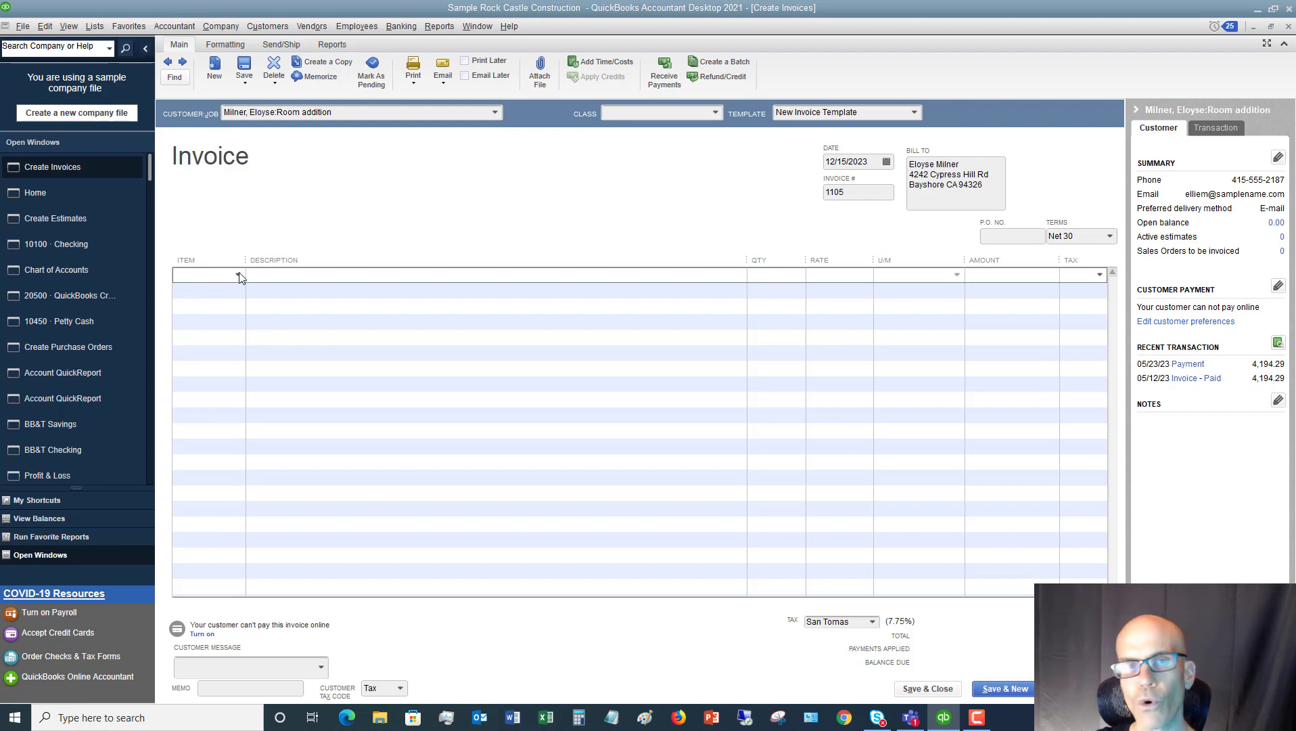
left_click(239, 276)
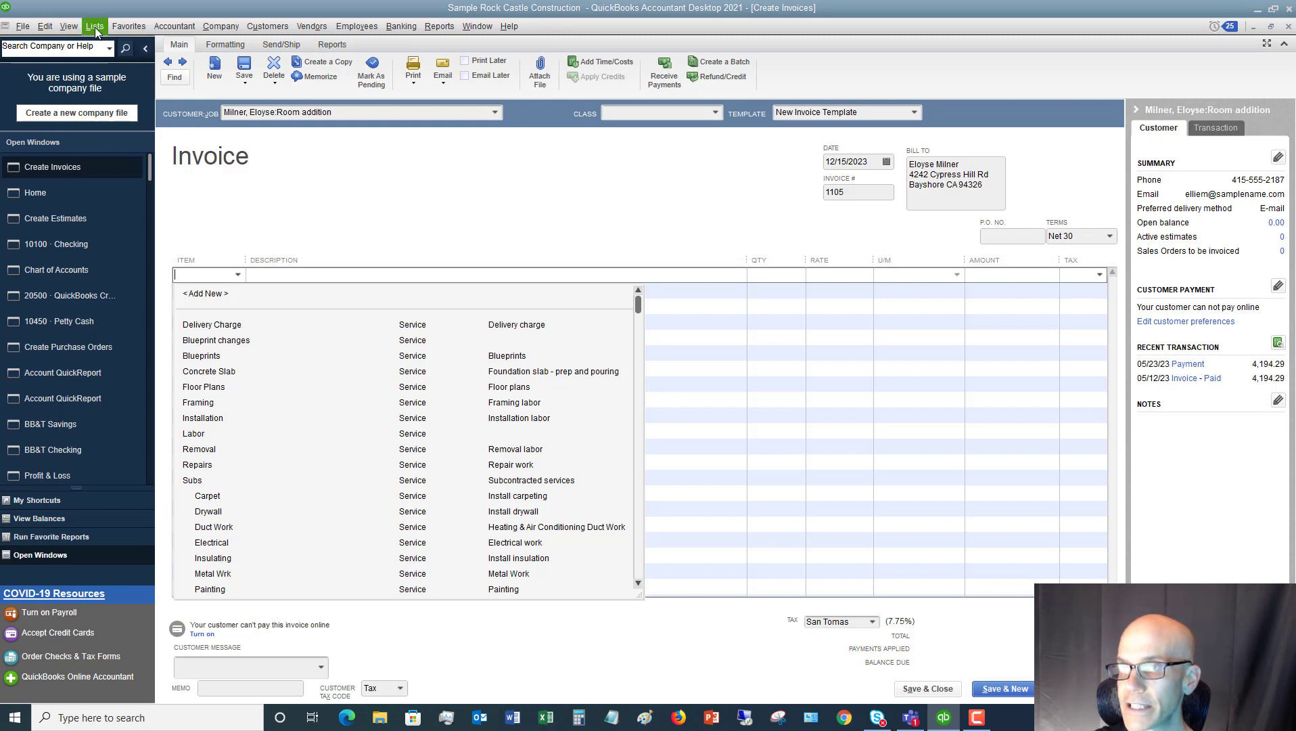
scroll(295, 357, "down", 15)
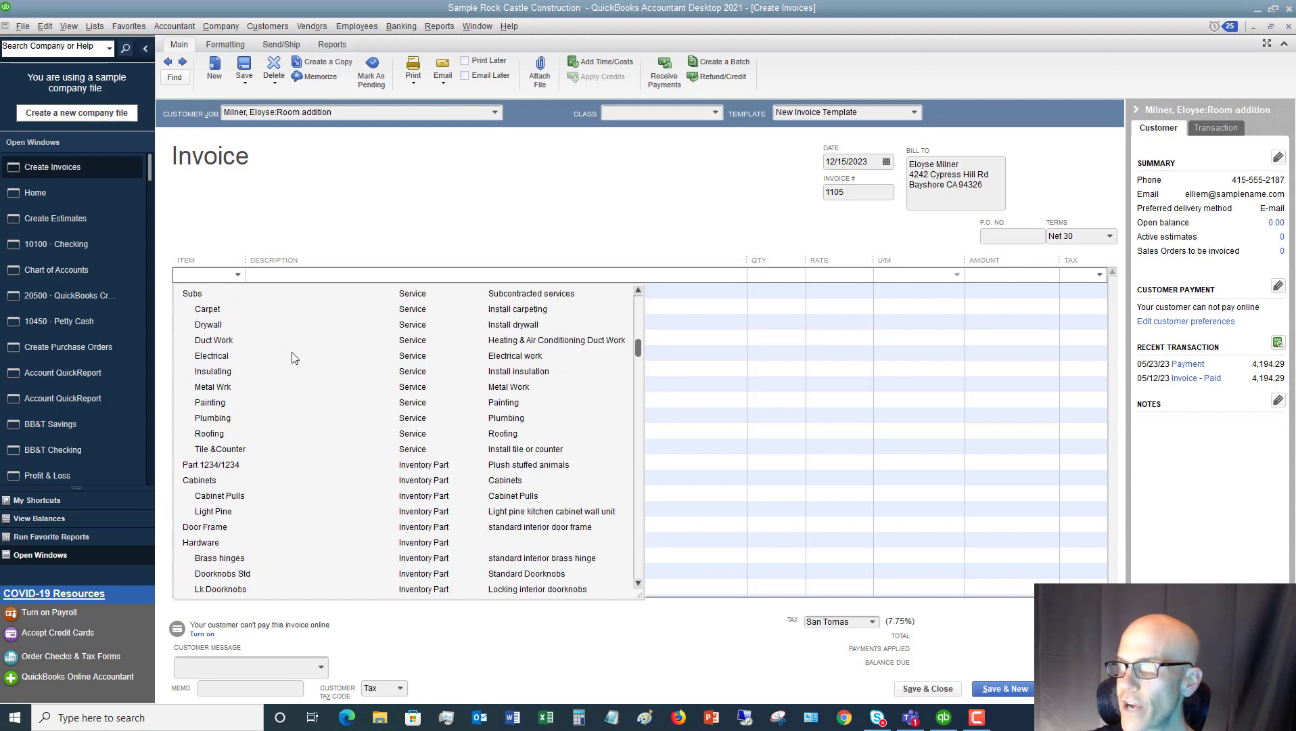
scroll(295, 358, "up", 15)
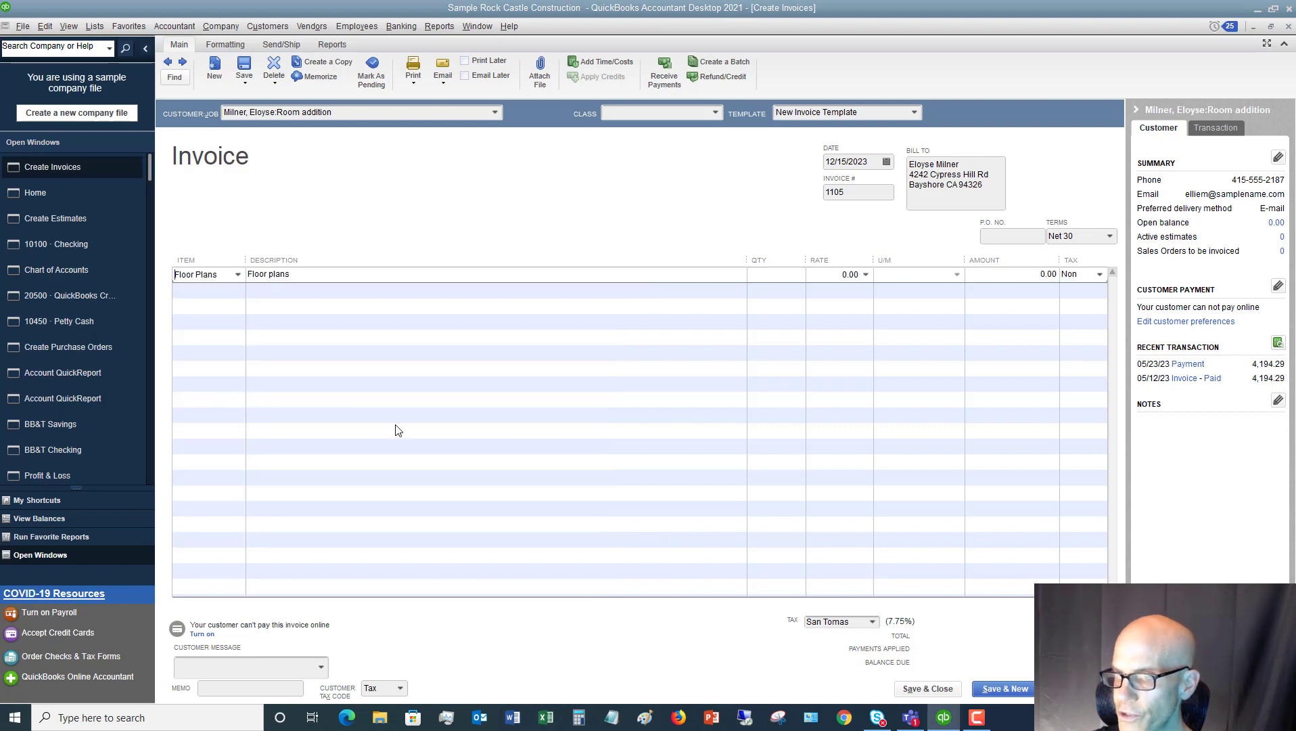
Choose Floor Plans for the first line with quantity 1 at a 2,500 rate
left_click(207, 387)
left_click(770, 272)
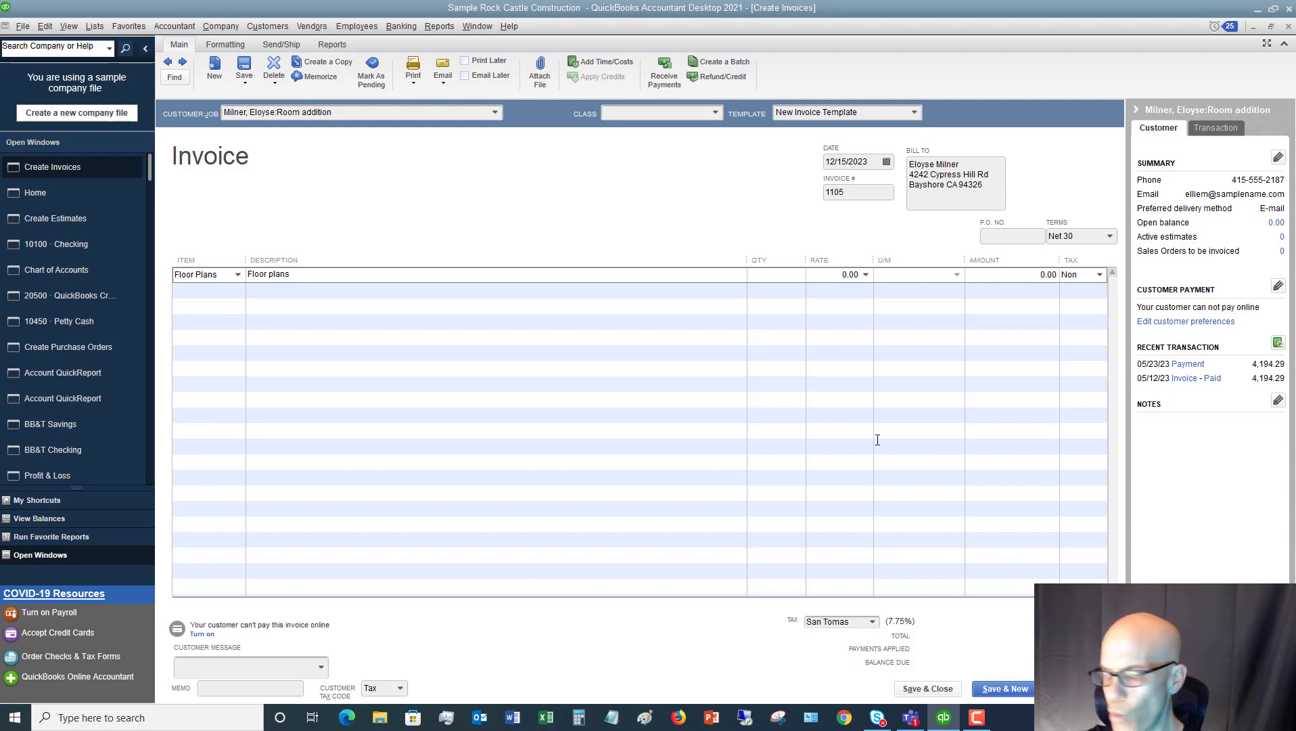
type("1")
key("Tab")
type("2500")
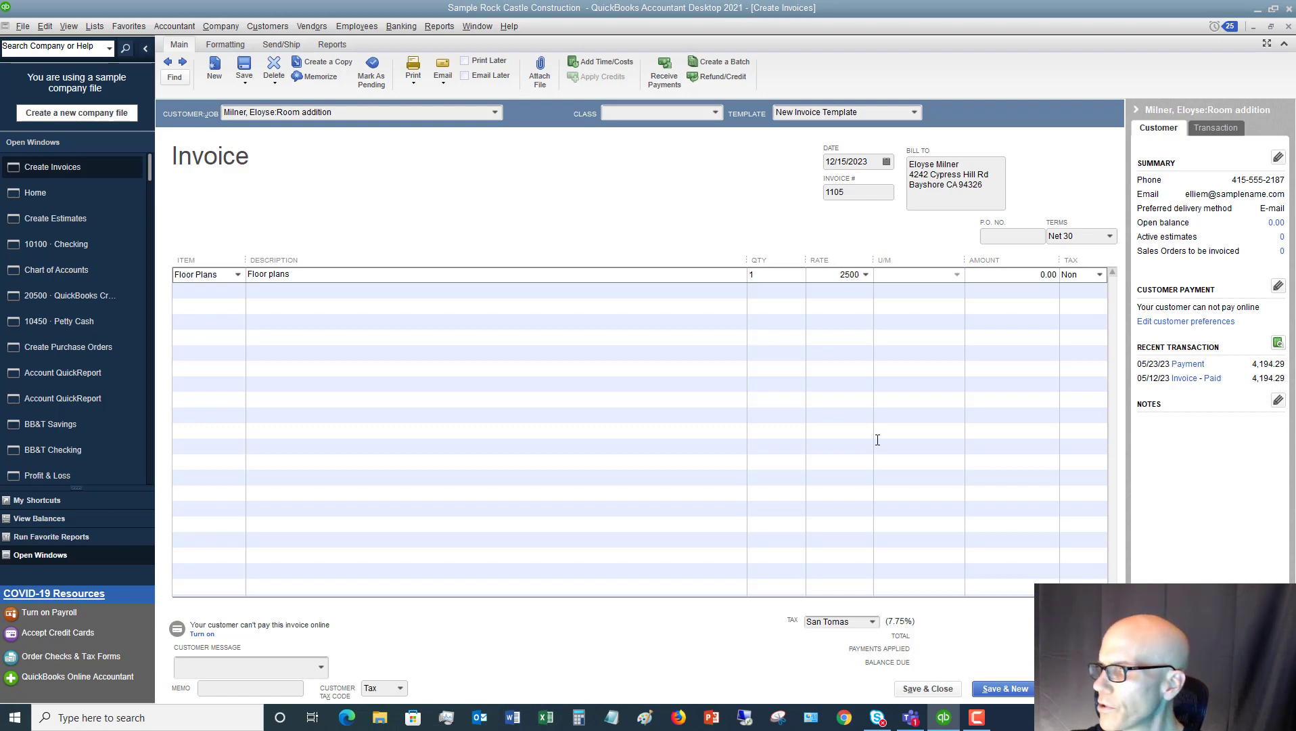
key("Tab")
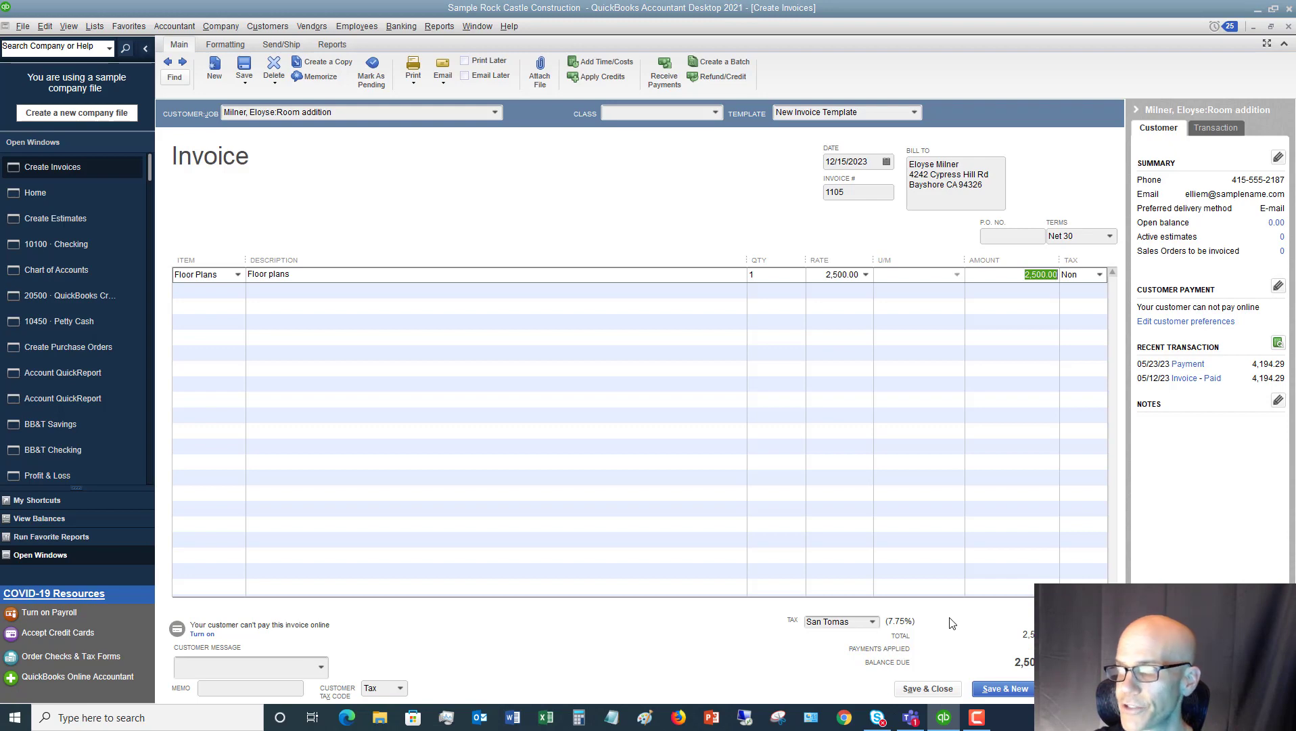
Commit the 2,500.00 Floor Plans line and dismiss the invoice's Email options
left_click(213, 661)
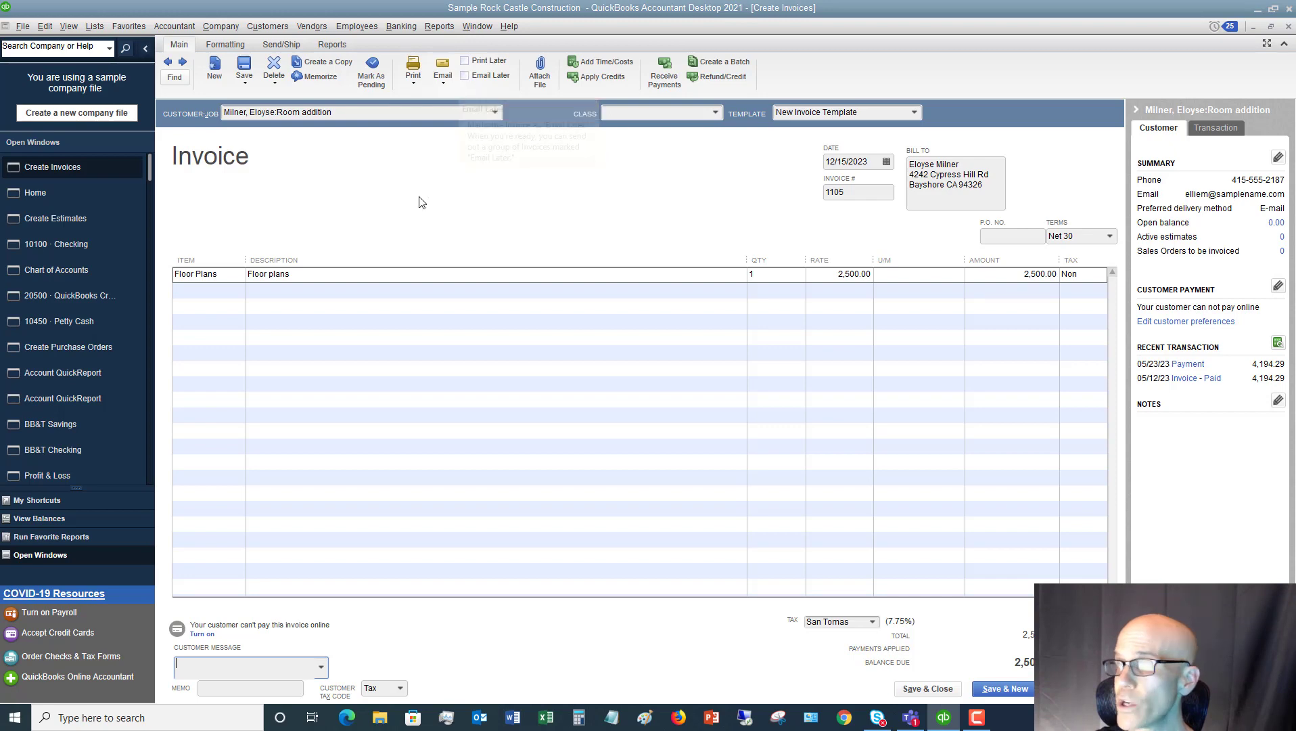
left_click(444, 87)
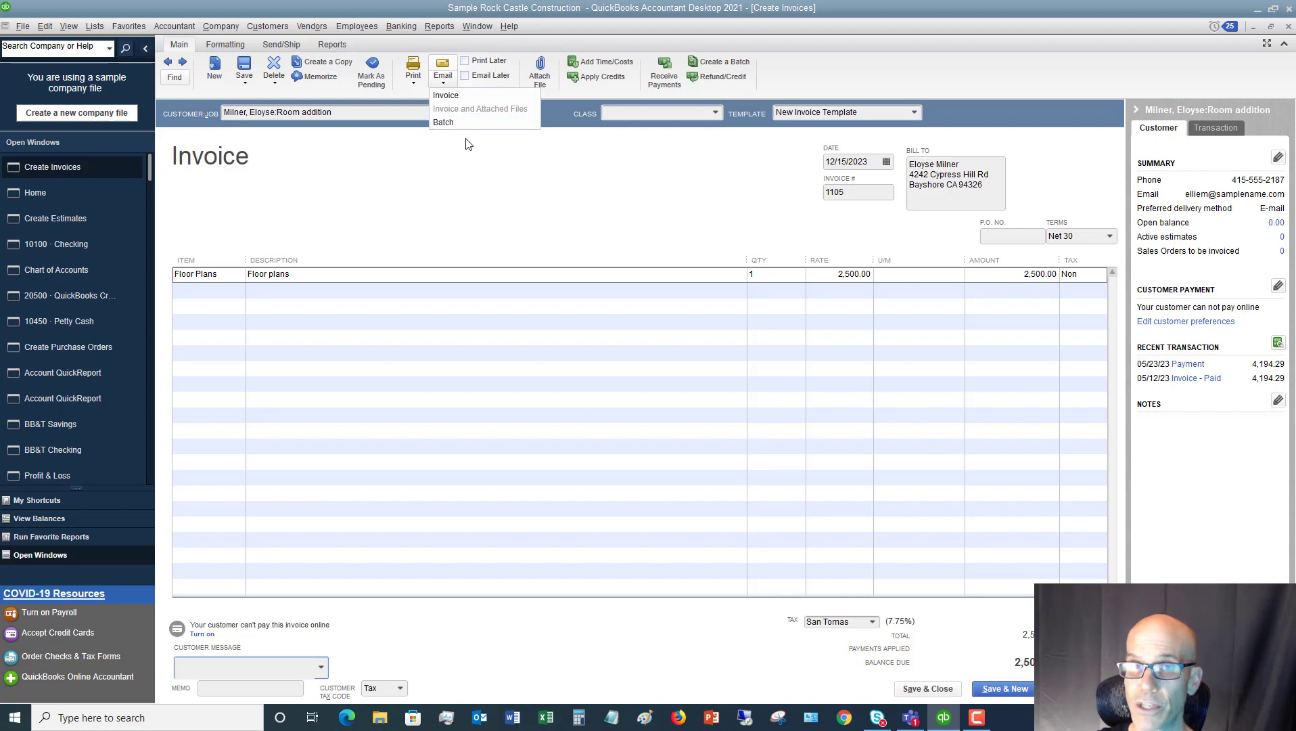
left_click(530, 179)
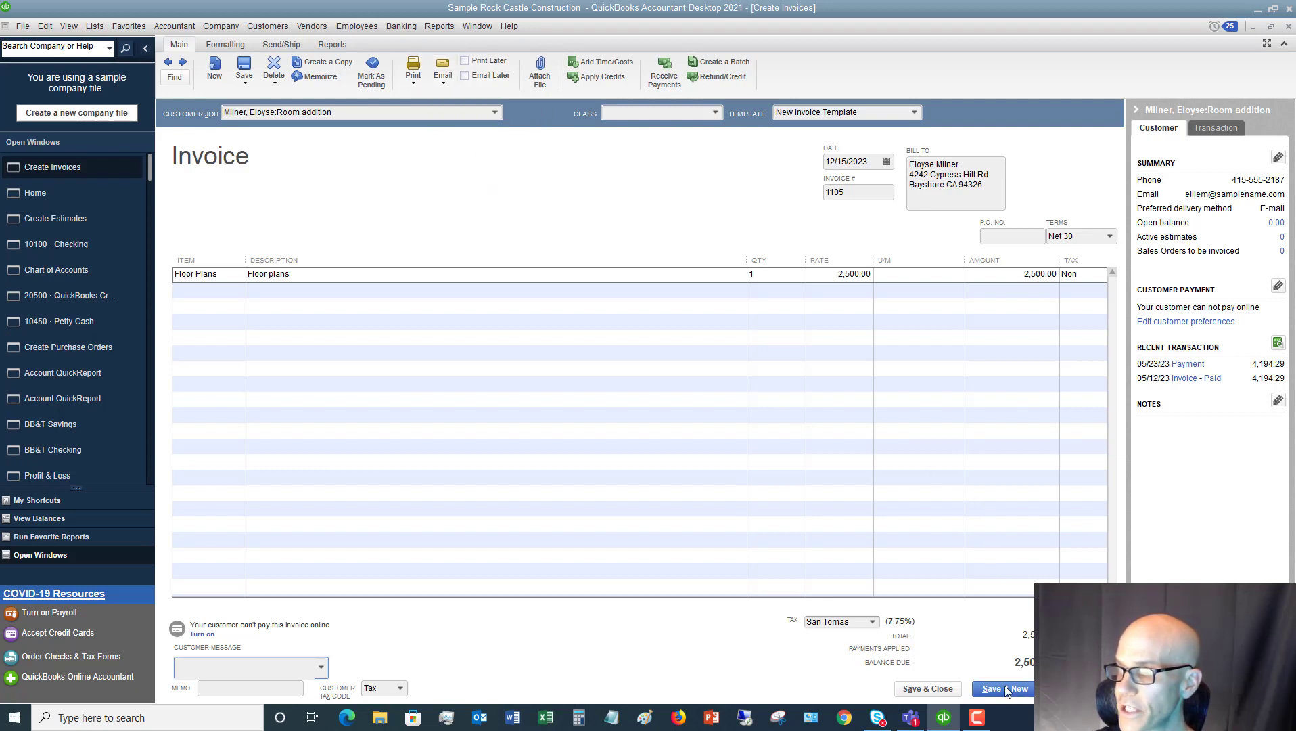
Save and close invoice 1105, accepting the unassigned-classes warning
left_click(928, 689)
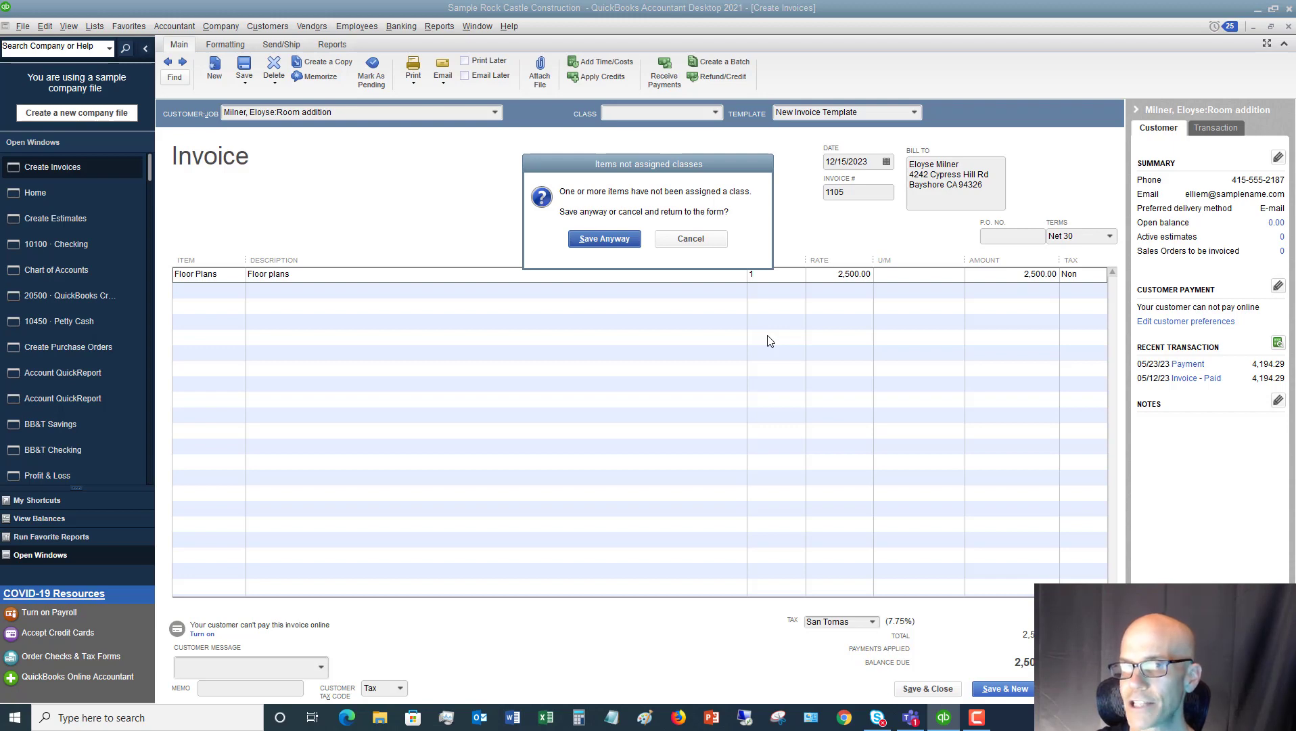
left_click(602, 241)
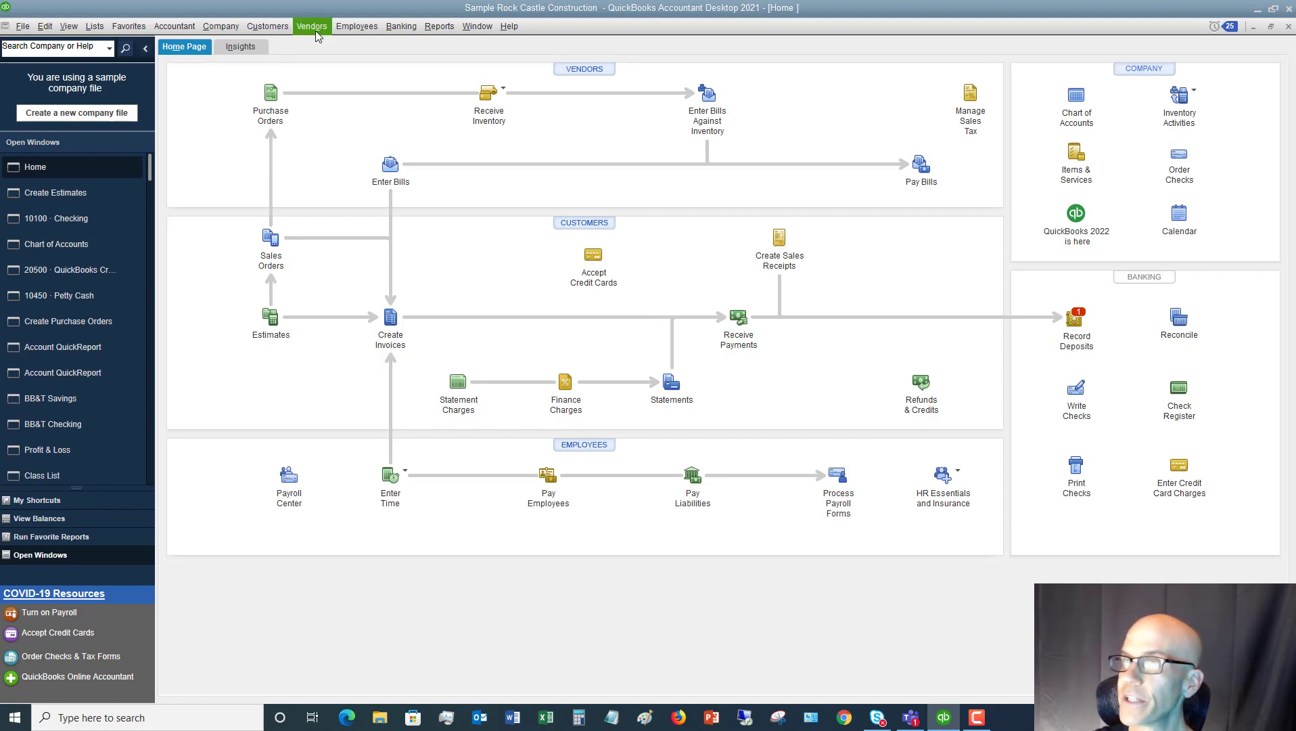
Start blank sales receipt 3010 from the Customers menu
left_click(267, 27)
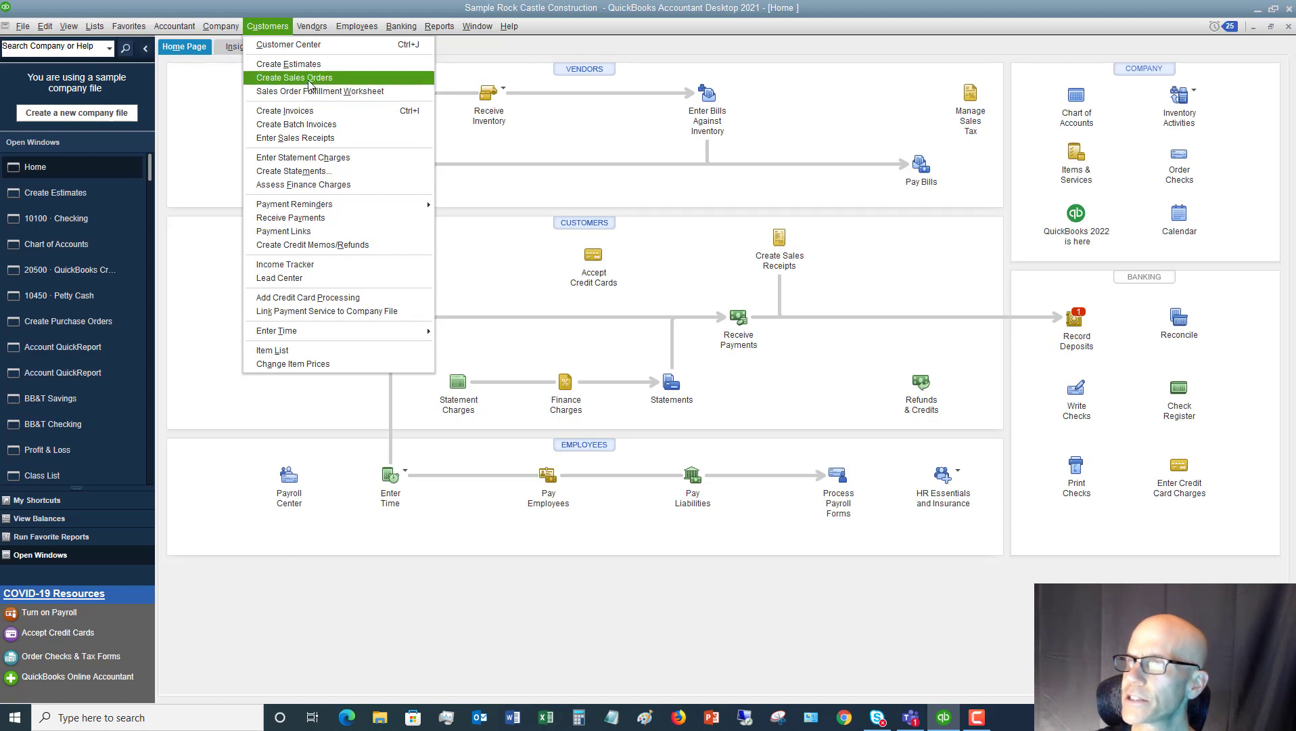
left_click(300, 139)
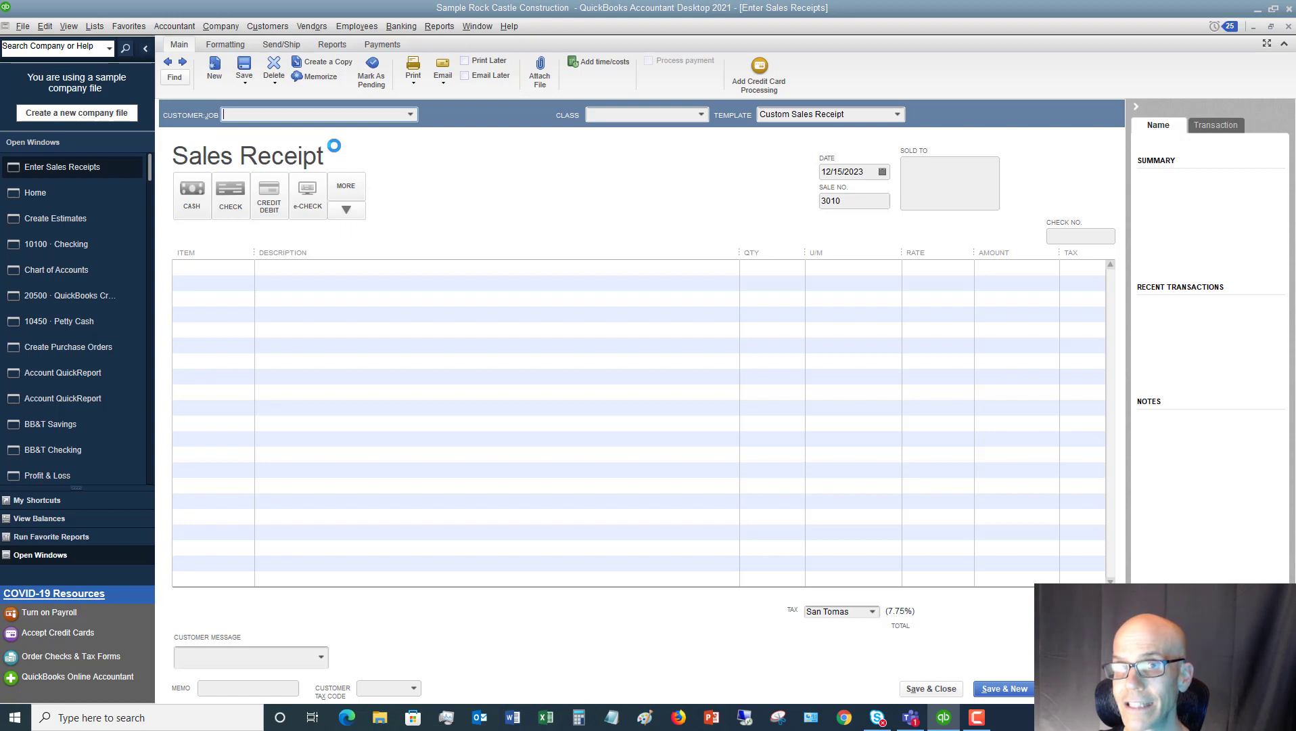
Bill sales receipt 3010 to the Utility Shed job and enter check number 6321
left_click(408, 116)
scroll(354, 385, "down", 10)
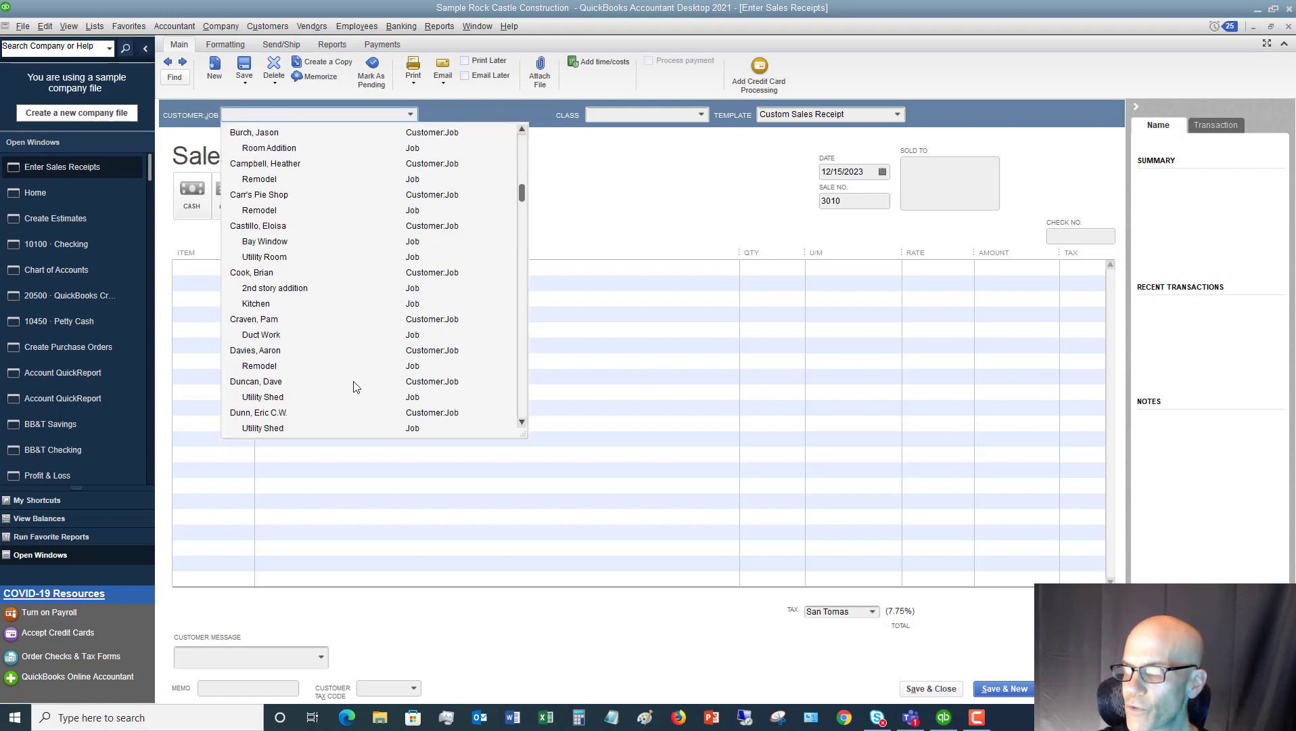
scroll(352, 385, "down", 10)
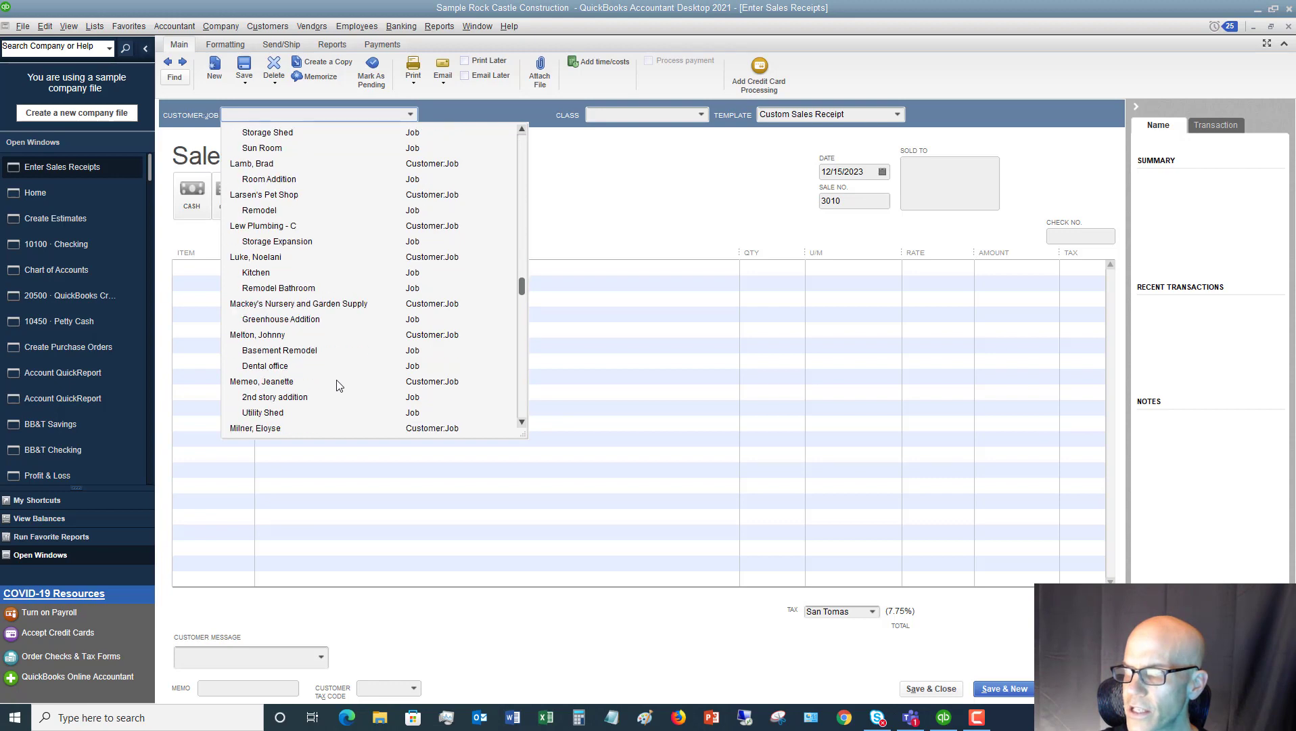
left_click(268, 413)
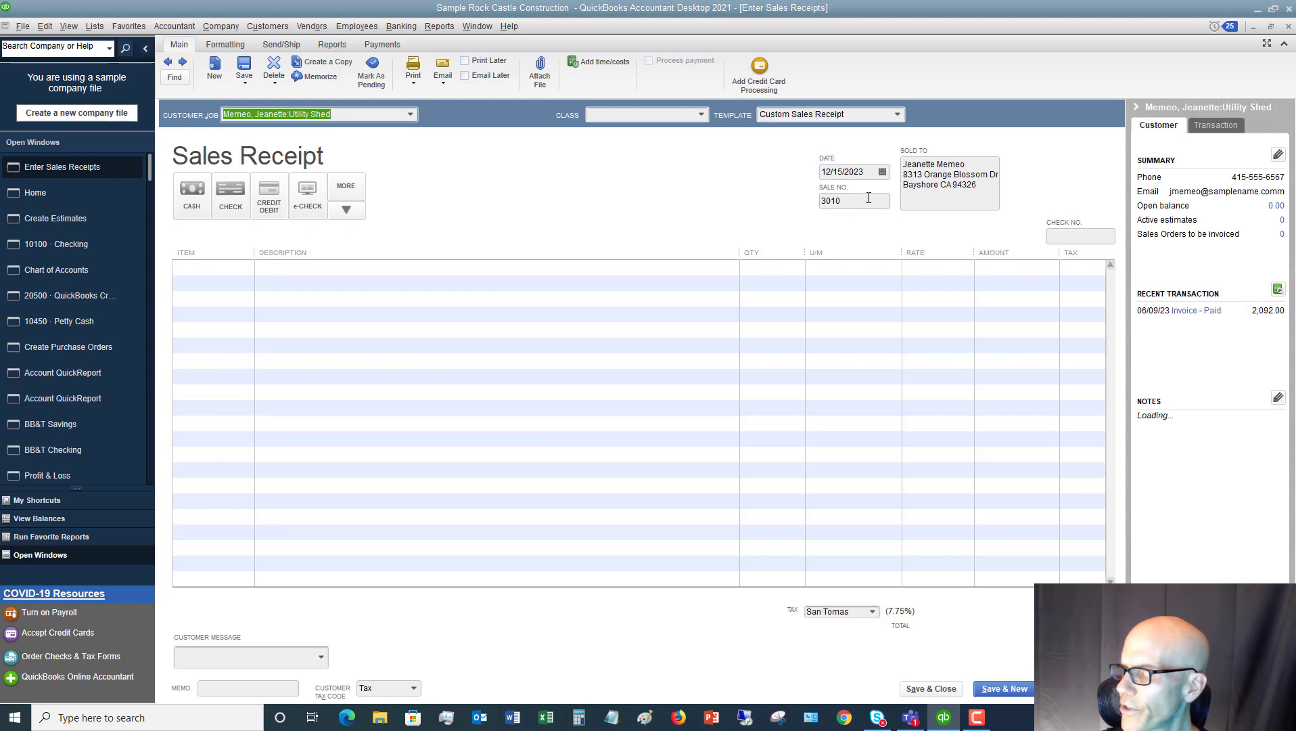
left_click(1072, 234)
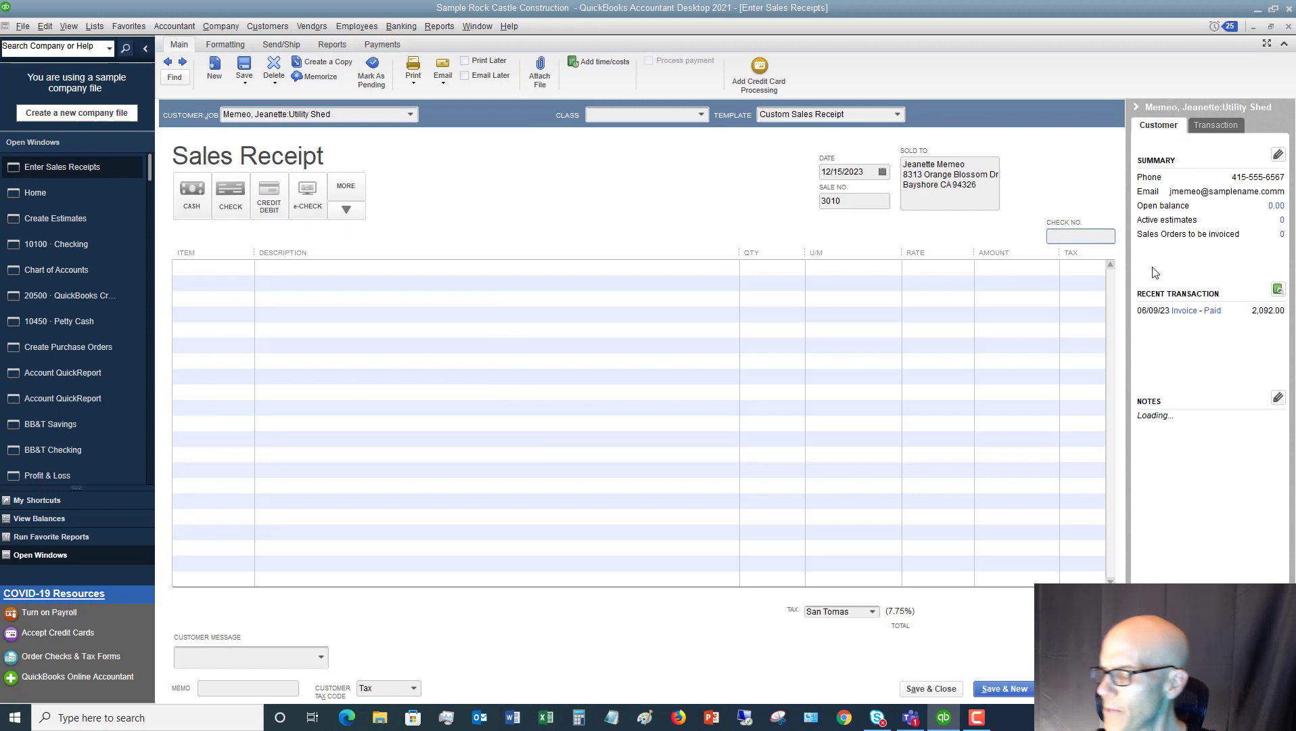
type("6321")
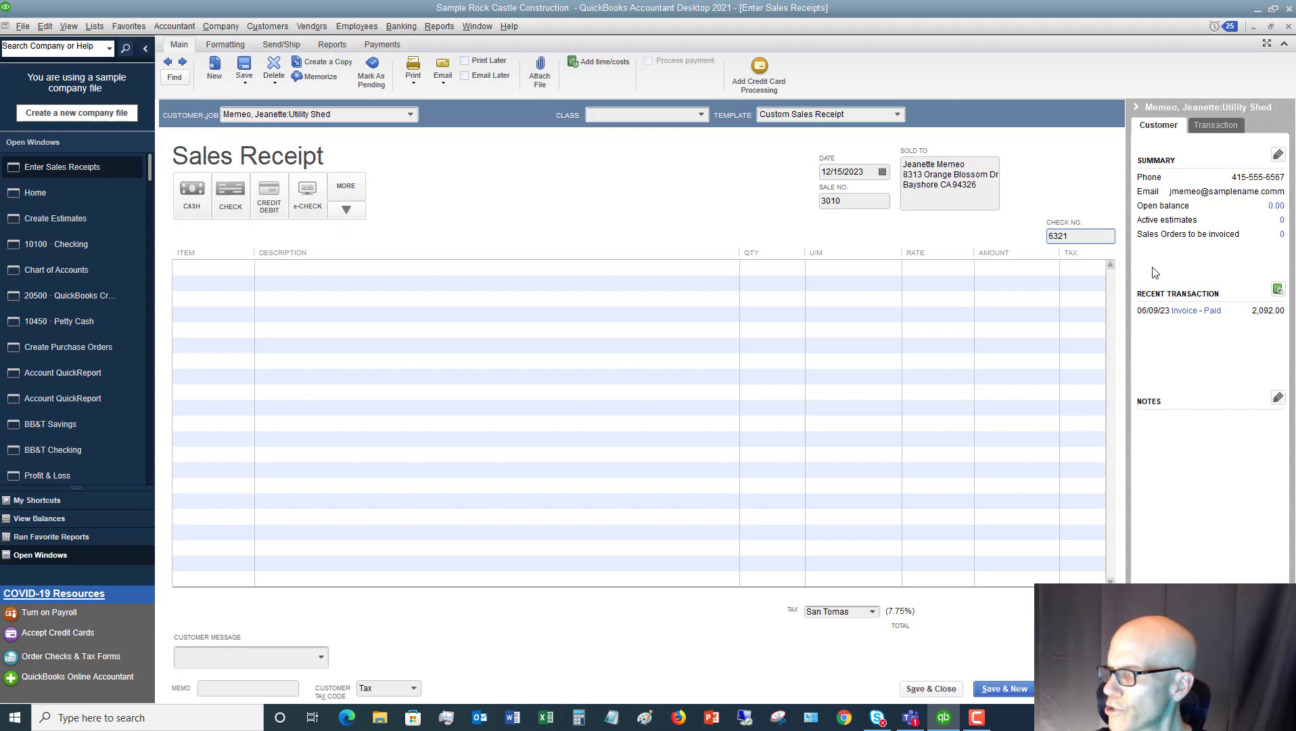
Mark the receipt paid by check and add a Blueprints line, quantity 1 at 55.00
left_click(245, 266)
left_click(237, 211)
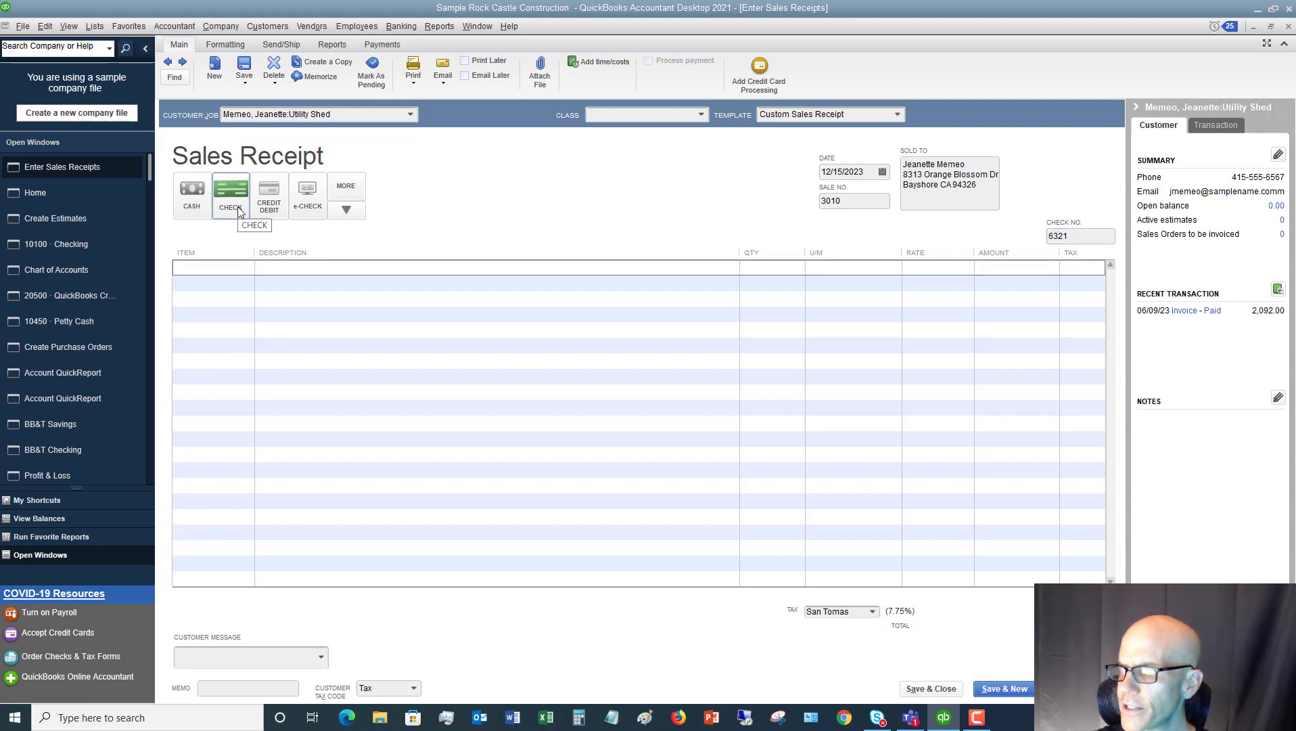
left_click(247, 268)
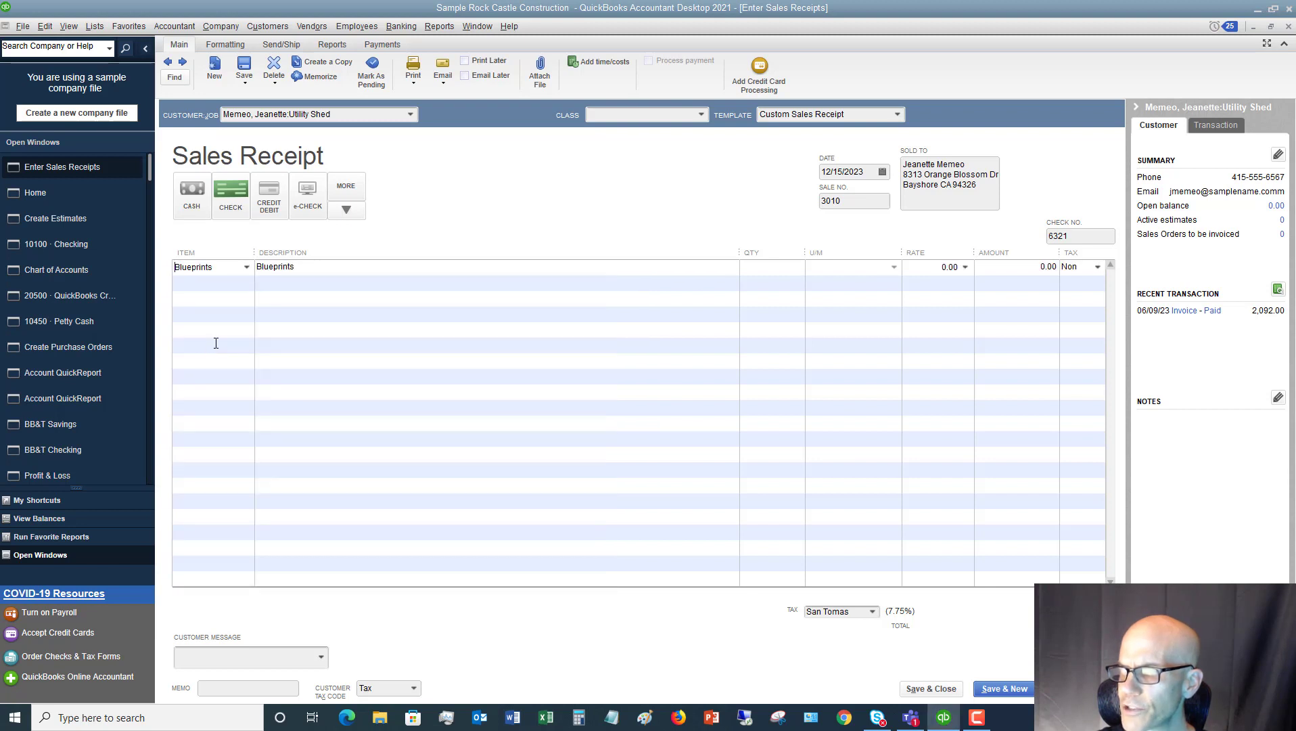
left_click(211, 348)
left_click(769, 270)
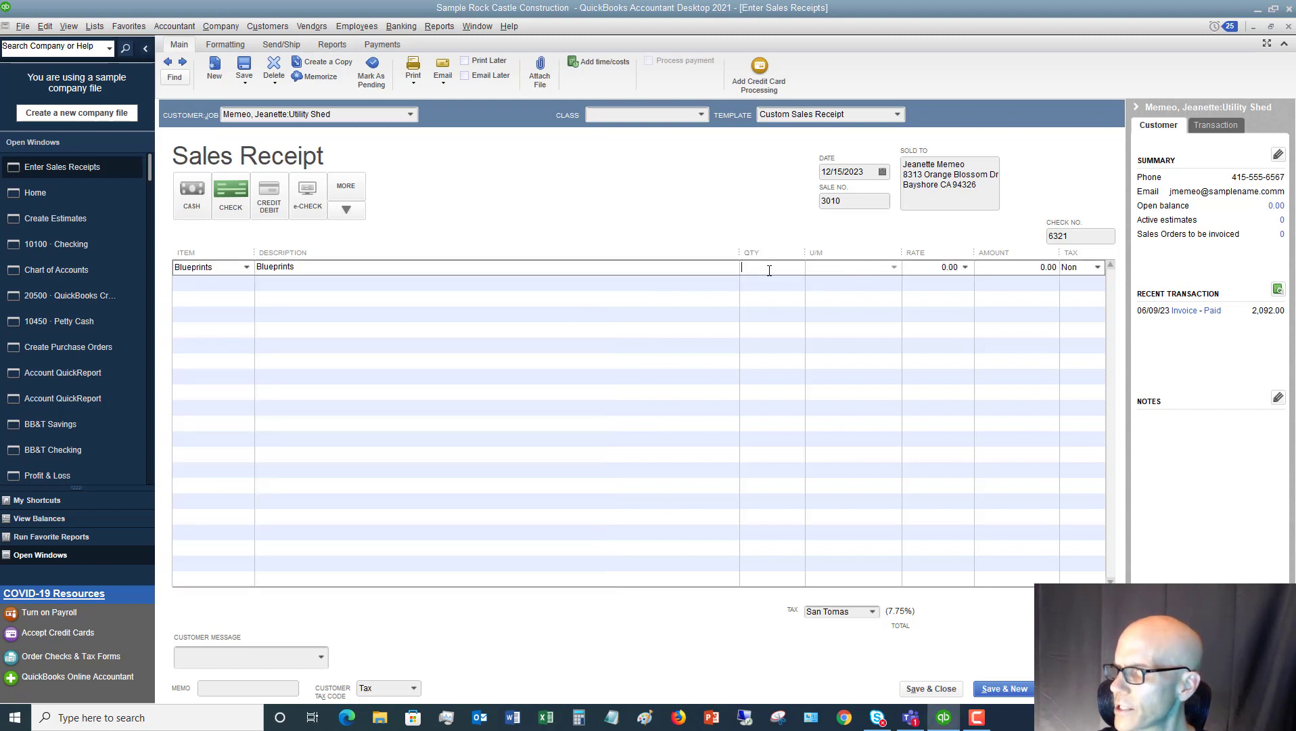
type("1")
key("Tab")
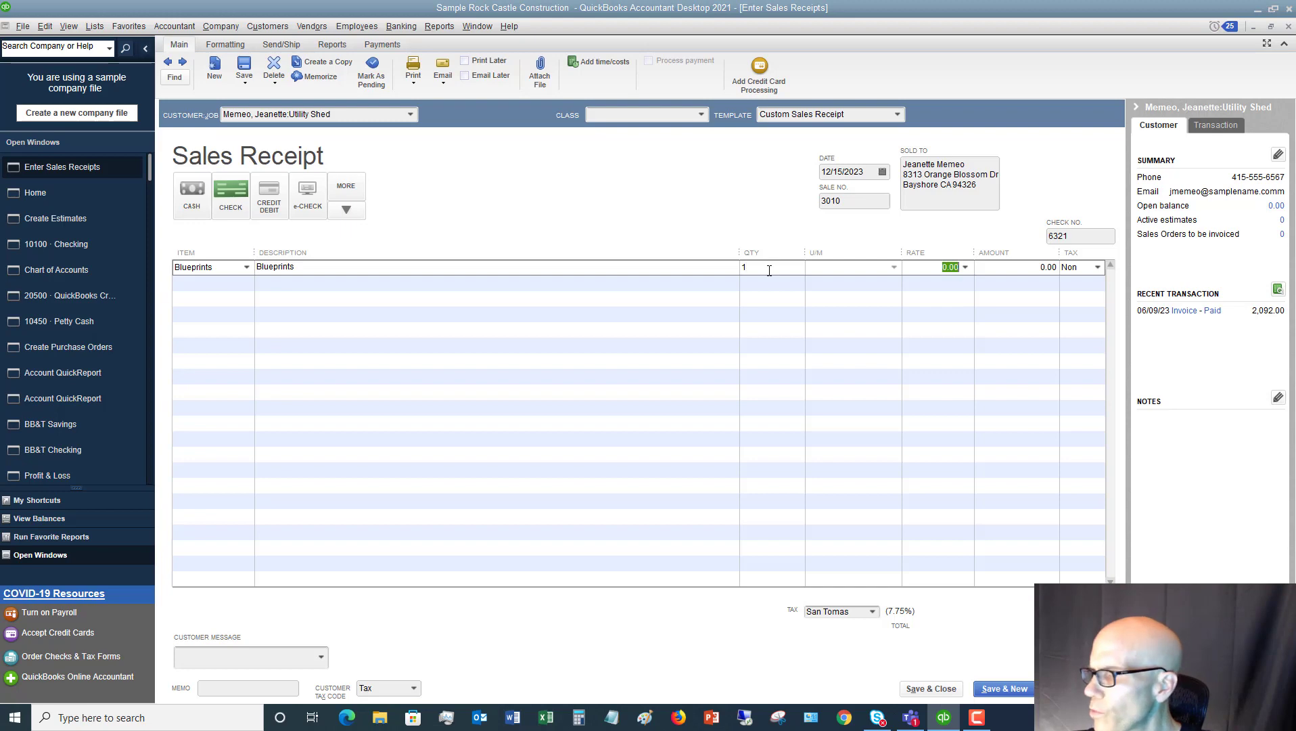
type("55")
key("Tab")
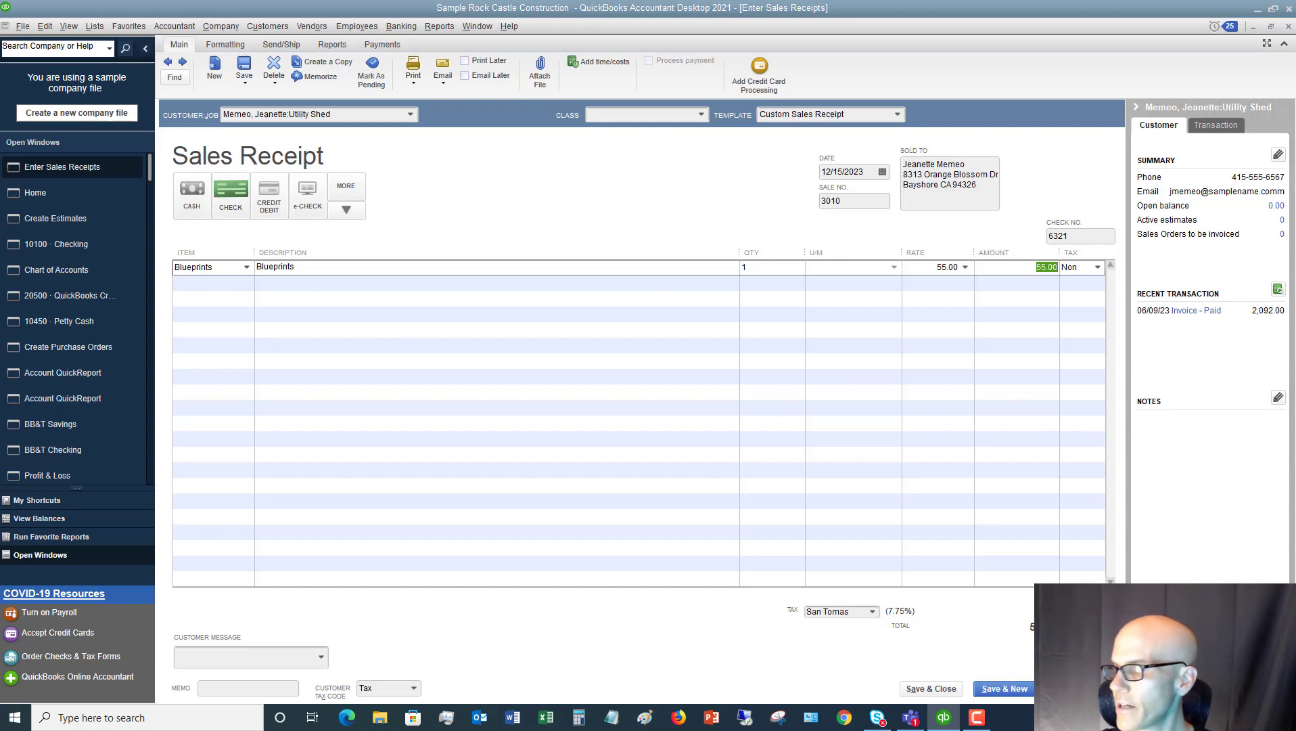
Save and close sales receipt 3010 despite the unassigned-classes warning
left_click(927, 687)
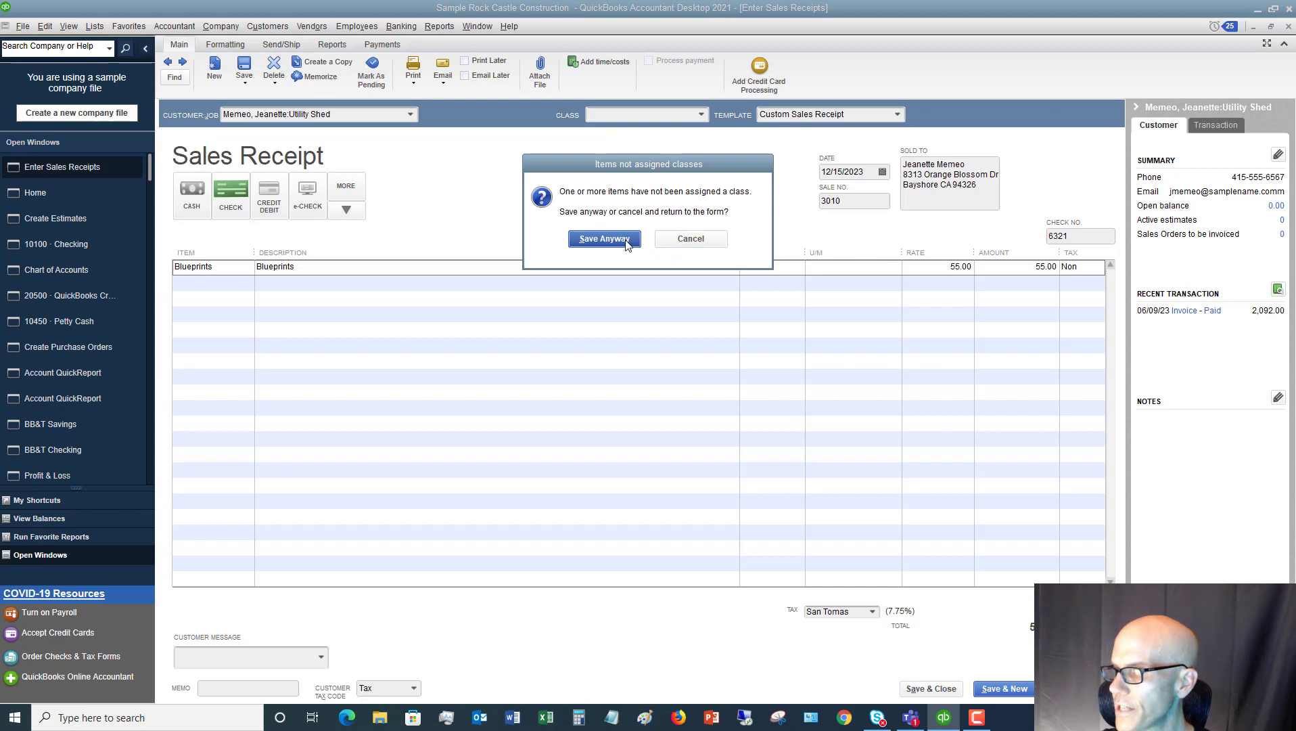
left_click(604, 238)
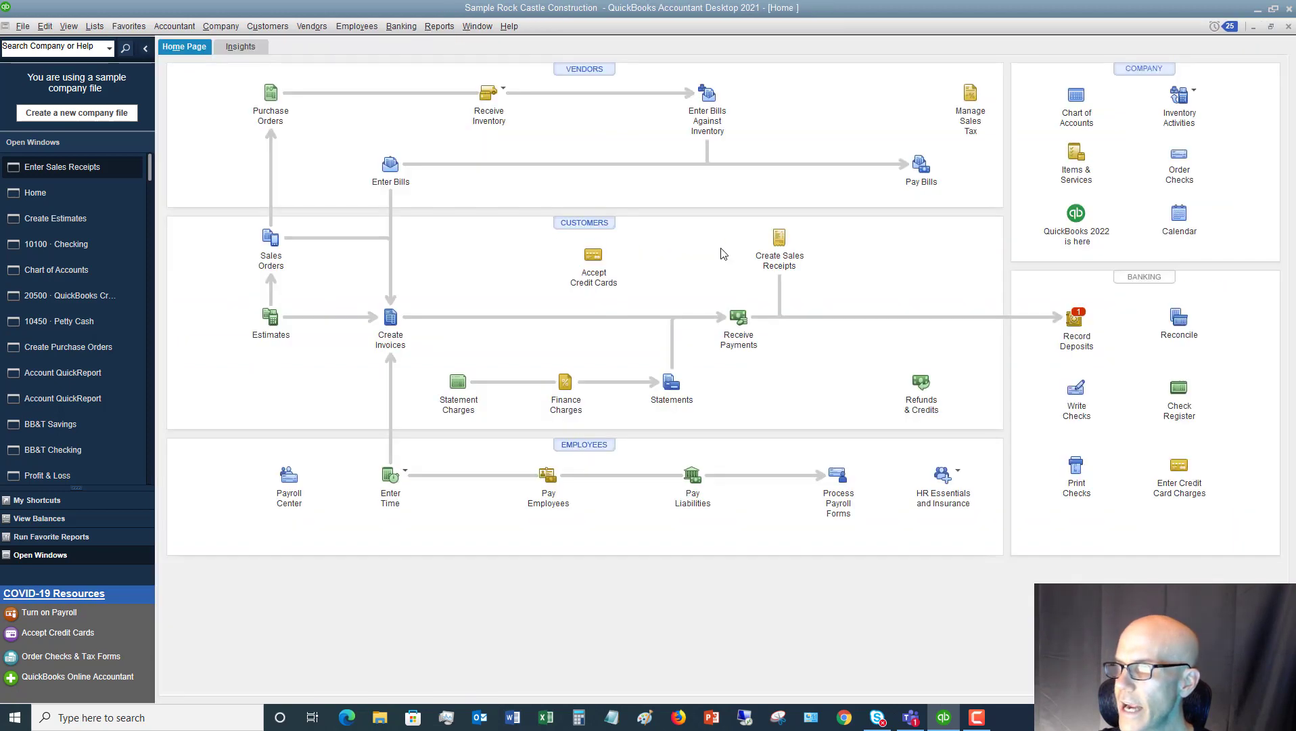